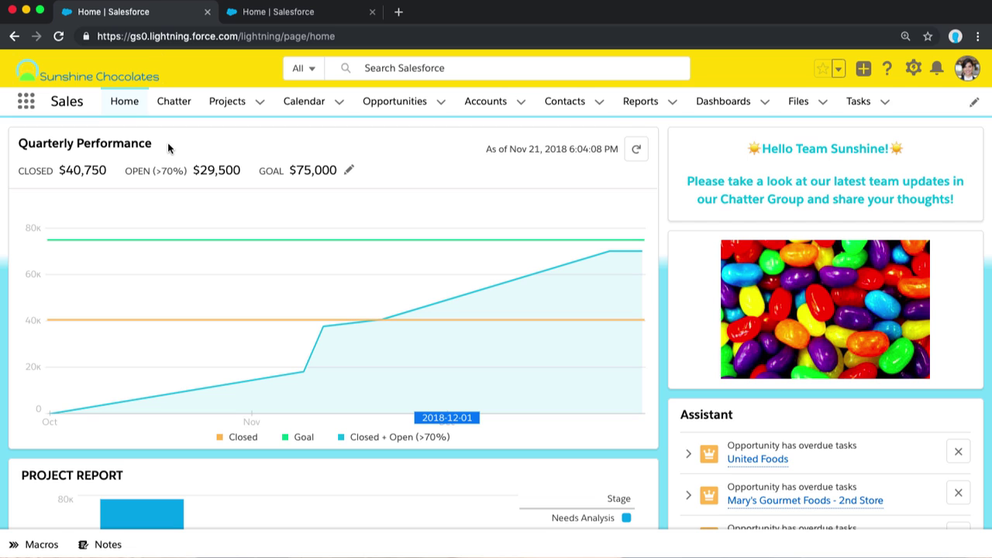
Open the favorited 'My Deals next 90 days' report
{"action": "left_click", "coordinate": [838, 69]}
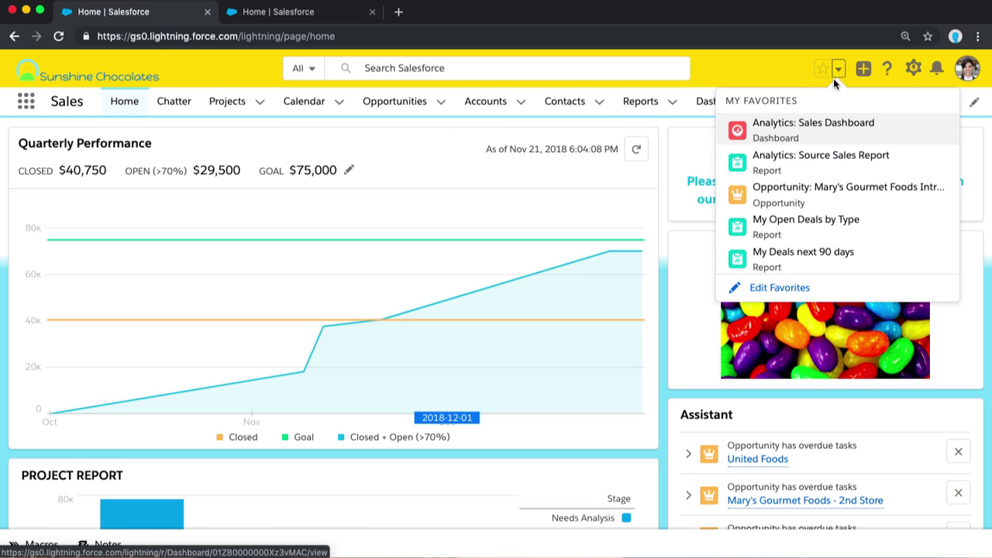
{"action": "left_click", "coordinate": [832, 252]}
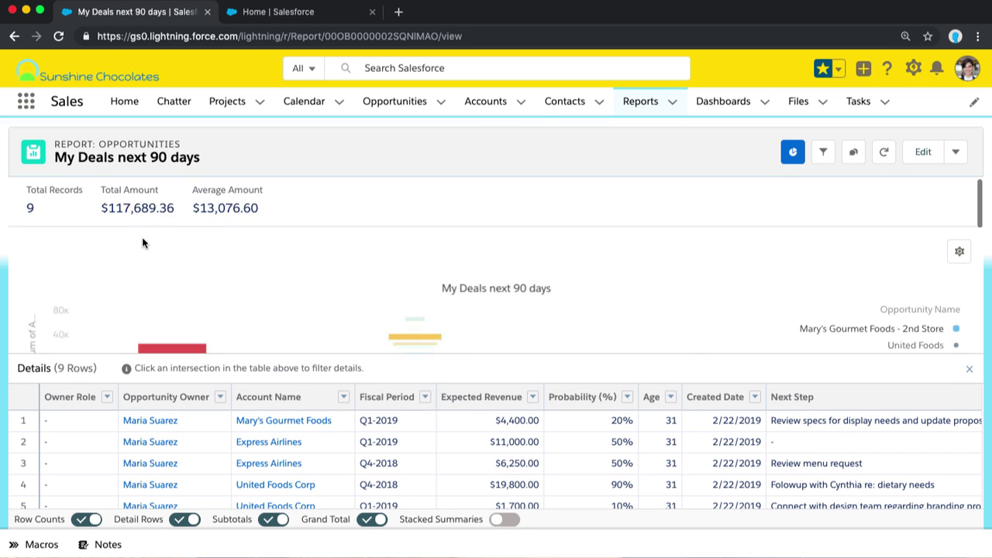
{"action": "scroll", "coordinate": [589, 303], "scroll_direction": "down", "scroll_amount": 2}
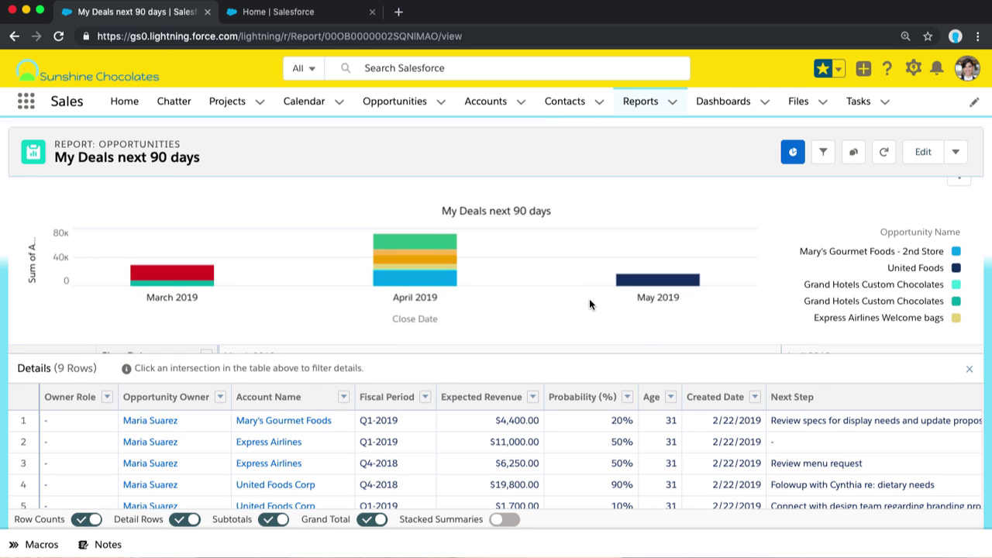
Inspect the Show Me filter's options, leaving it as My opportunities
{"action": "left_click", "coordinate": [825, 155]}
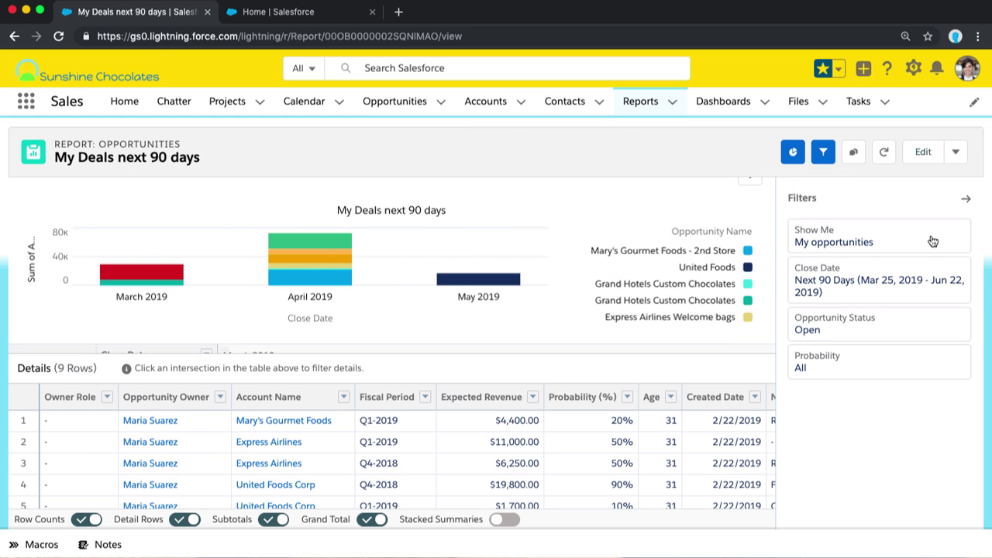
{"action": "left_click", "coordinate": [933, 241]}
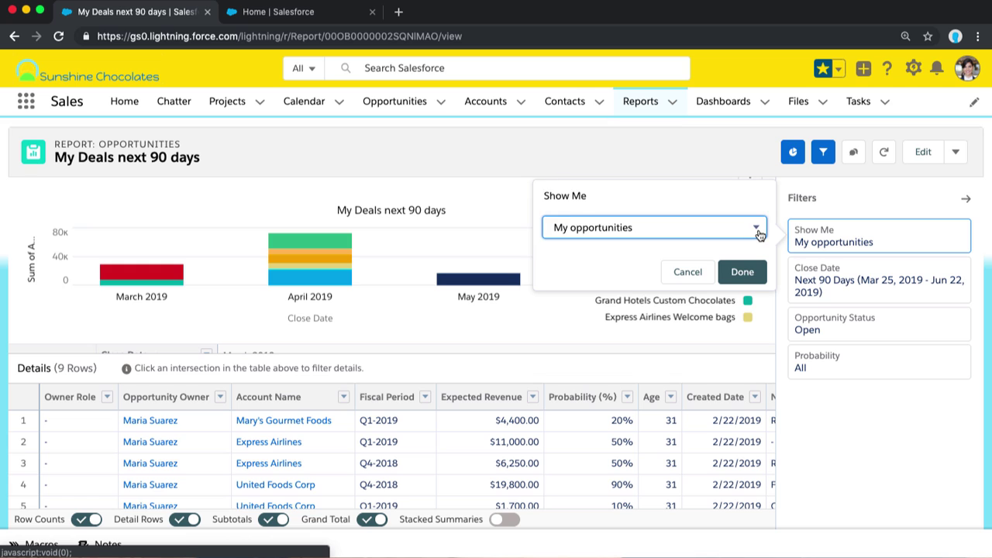
{"action": "left_click", "coordinate": [760, 235]}
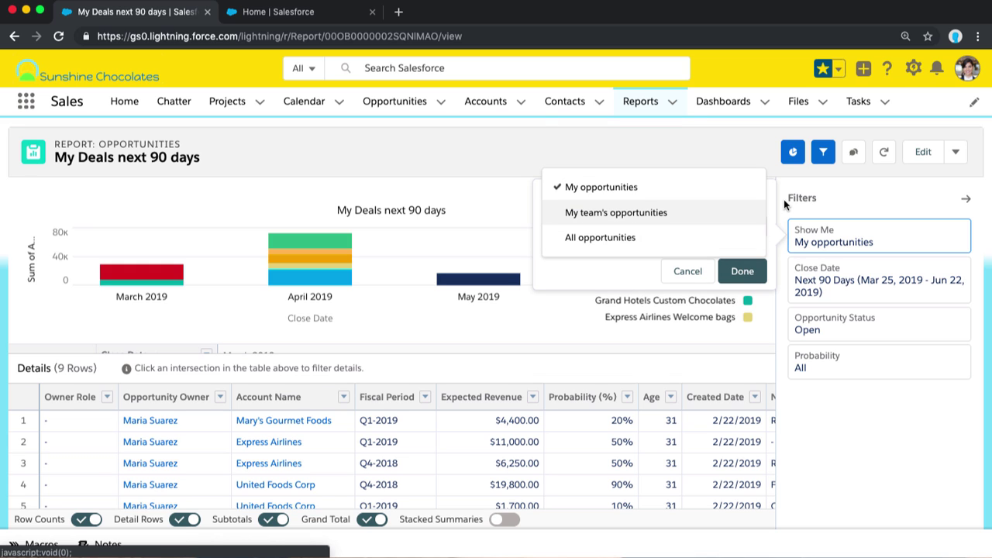
{"action": "left_click", "coordinate": [684, 271]}
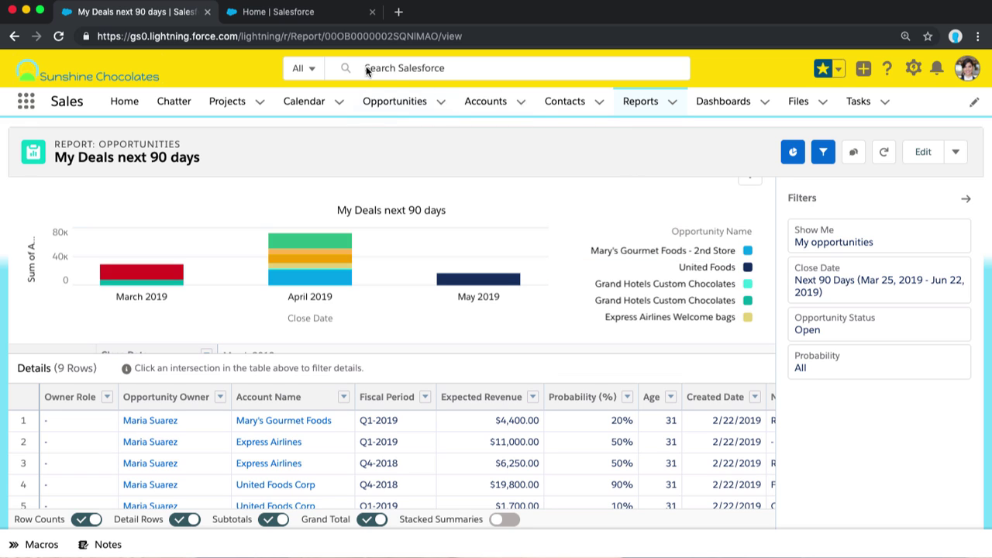
Find App Manager via Quick Find 'app ma' and open the Lightning Sales app in App Builder
{"action": "left_click", "coordinate": [320, 14]}
{"action": "left_click", "coordinate": [124, 147]}
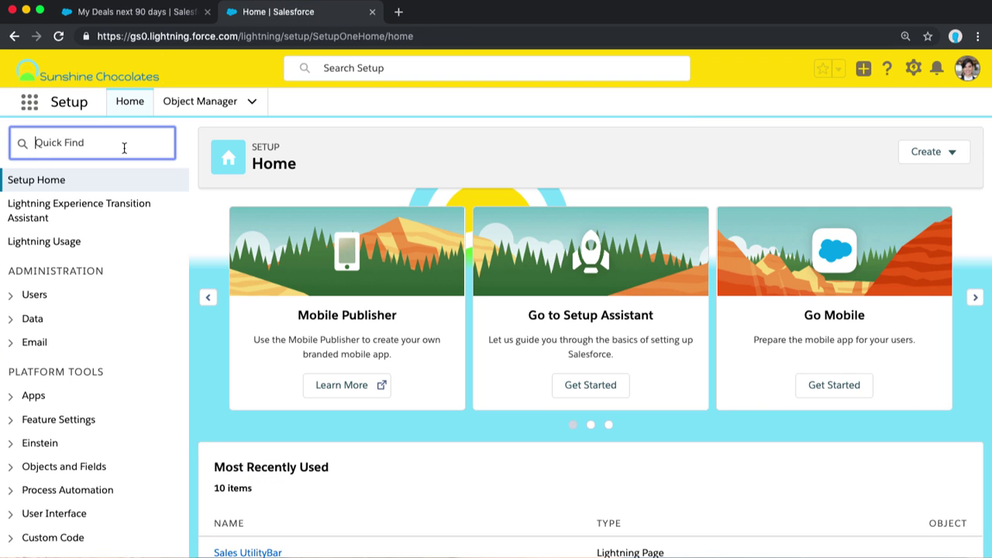
{"action": "type", "text": "app ma"}
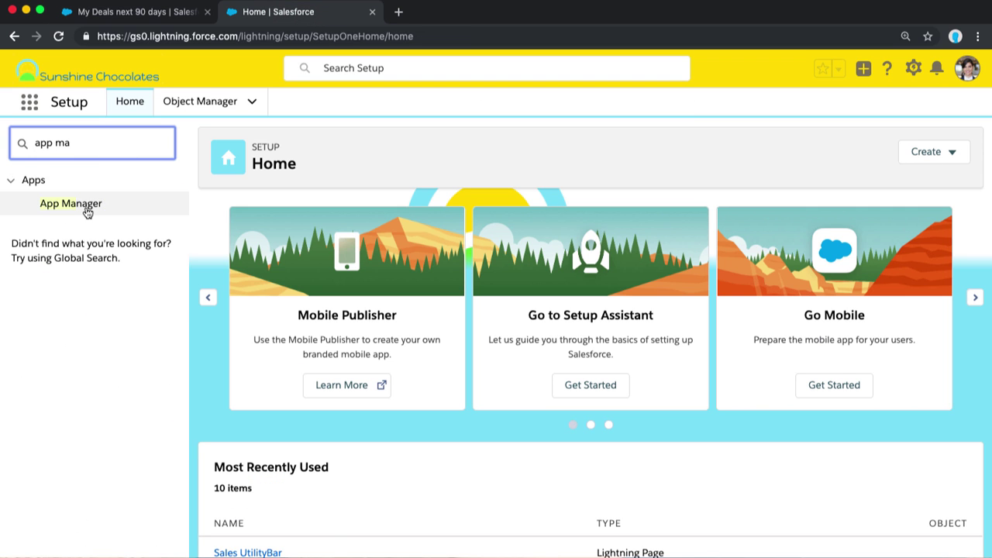
{"action": "left_click", "coordinate": [86, 206]}
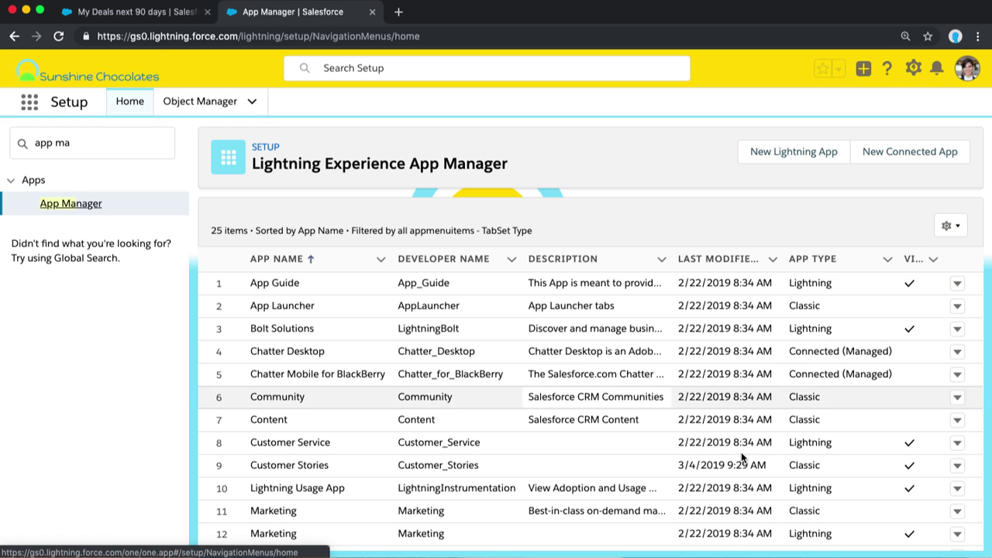
{"action": "scroll", "coordinate": [845, 499], "scroll_direction": "down", "scroll_amount": 3}
{"action": "scroll", "coordinate": [845, 498], "scroll_direction": "down", "scroll_amount": 1}
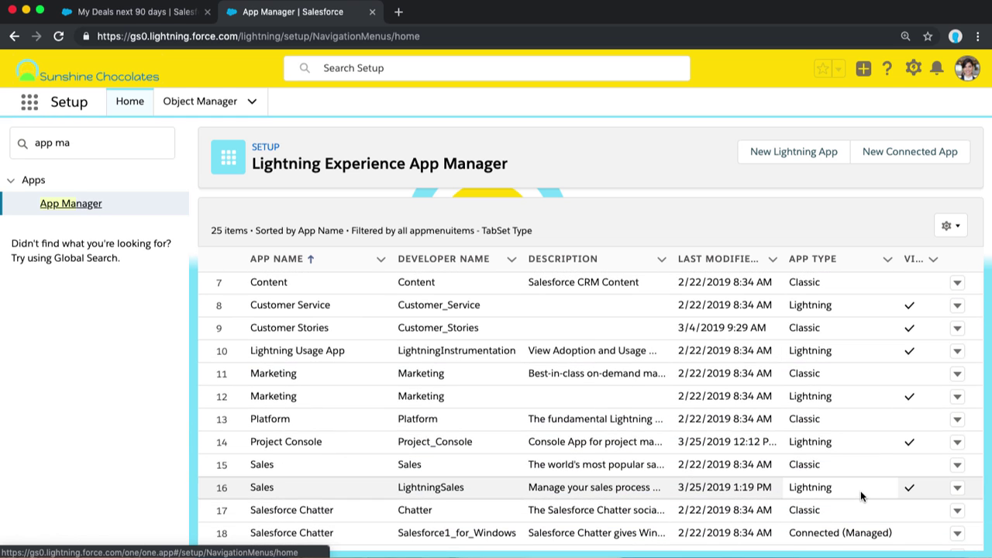
{"action": "left_click", "coordinate": [959, 488]}
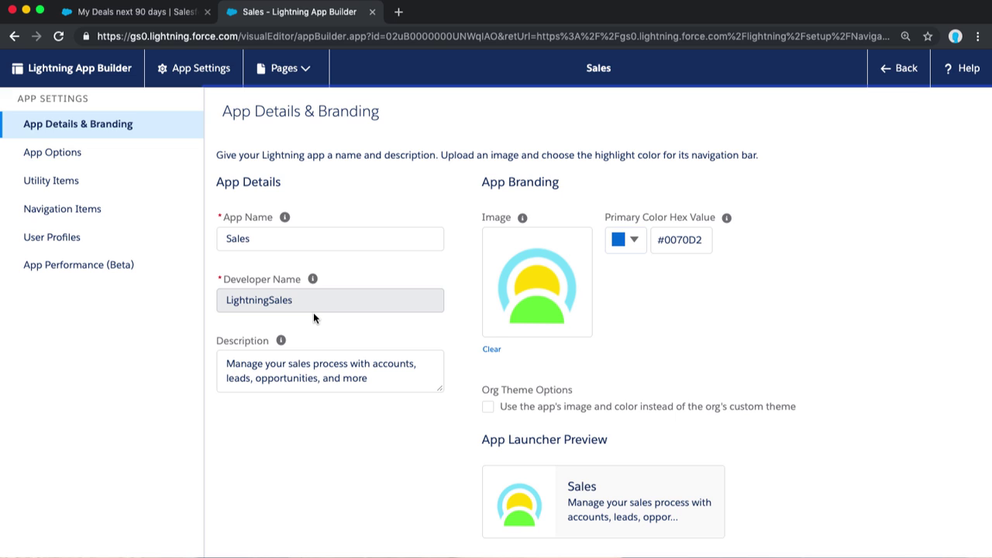
Add a Report Chart utility item to the Sales app's Utility Items
{"action": "left_click", "coordinate": [76, 155]}
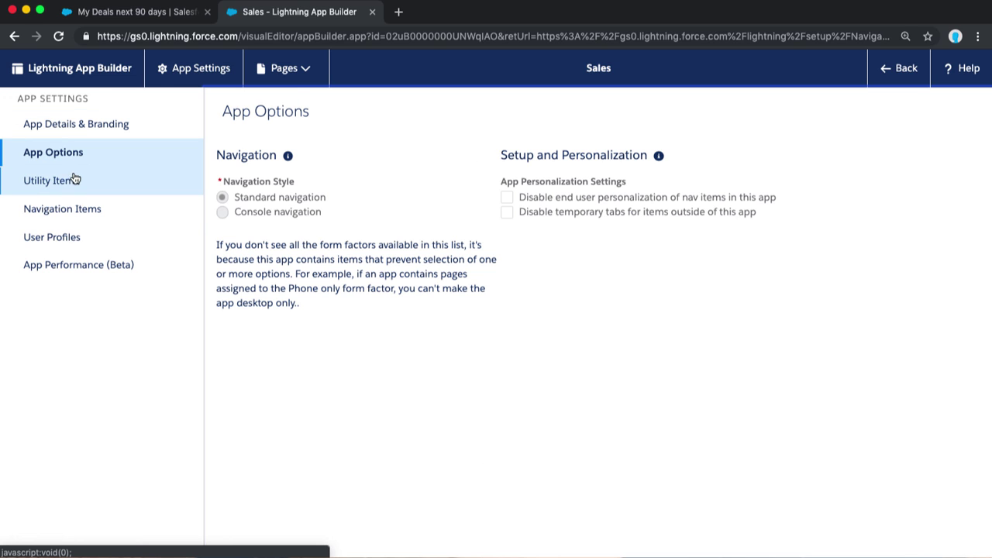
{"action": "left_click", "coordinate": [72, 185]}
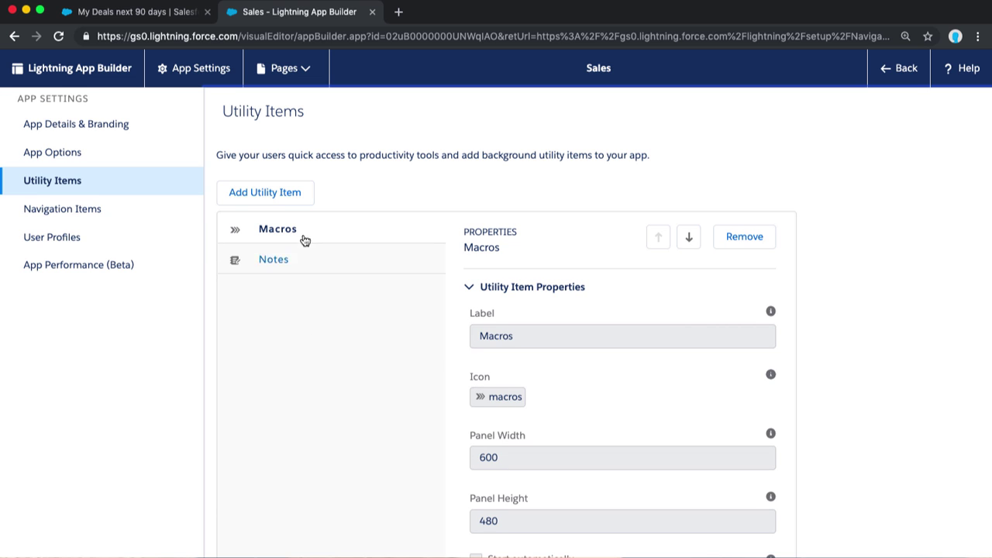
{"action": "left_click", "coordinate": [301, 203]}
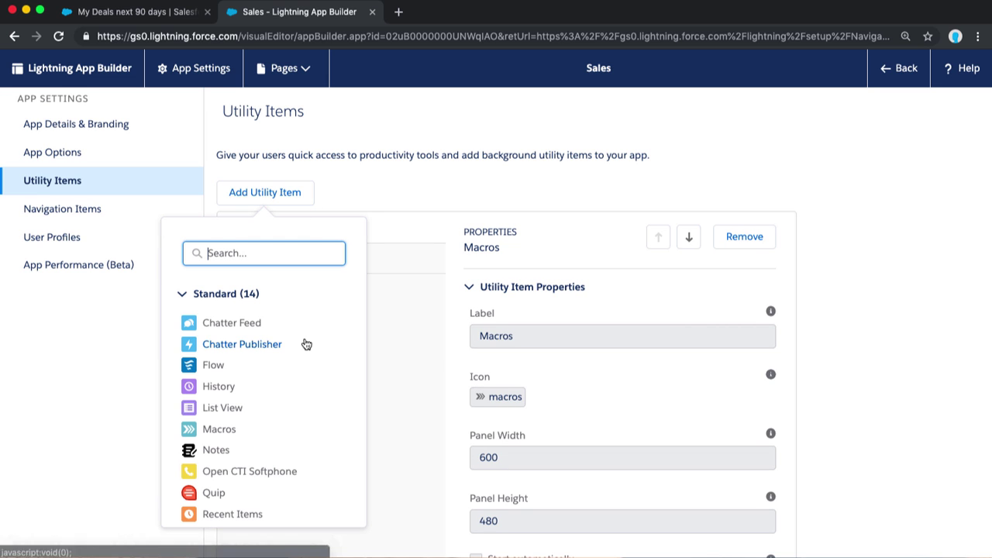
{"action": "scroll", "coordinate": [305, 343], "scroll_direction": "down", "scroll_amount": 3}
{"action": "scroll", "coordinate": [307, 344], "scroll_direction": "down", "scroll_amount": 4}
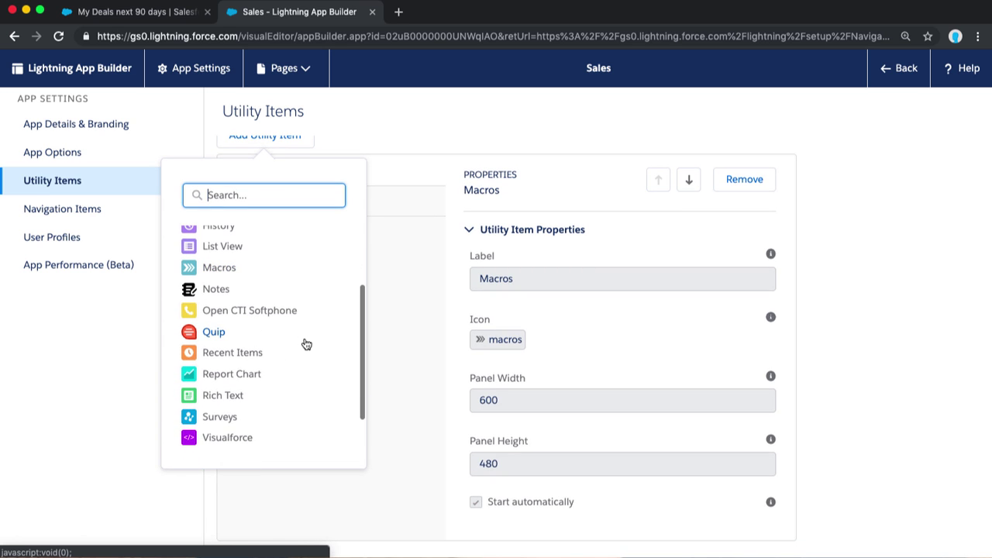
{"action": "left_click", "coordinate": [235, 375]}
Replace the Report Chart label with 'My Deals next 90 days'
{"action": "scroll", "coordinate": [922, 315], "scroll_direction": "down", "scroll_amount": 5}
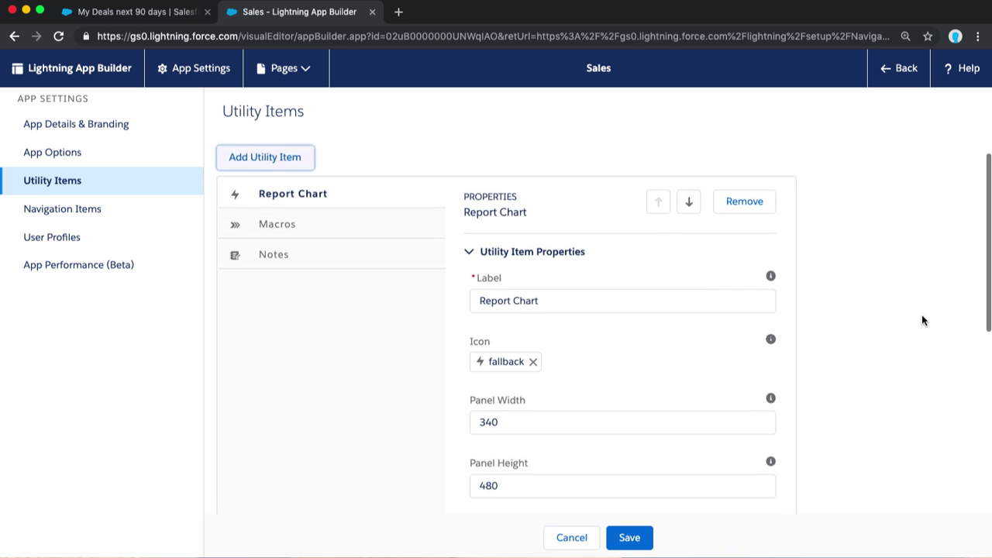
{"action": "triple_click", "coordinate": [571, 214]}
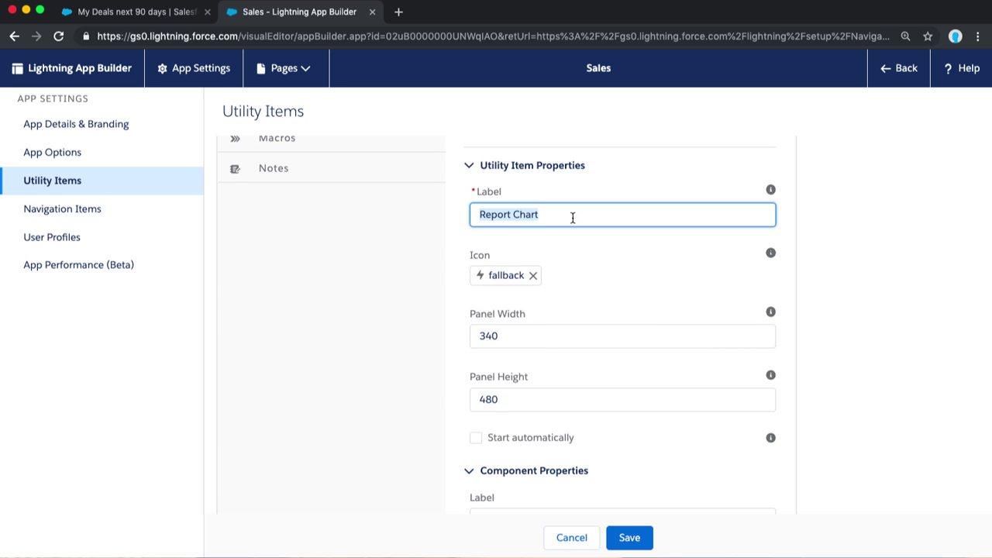
{"action": "type", "text": "My Deals "}
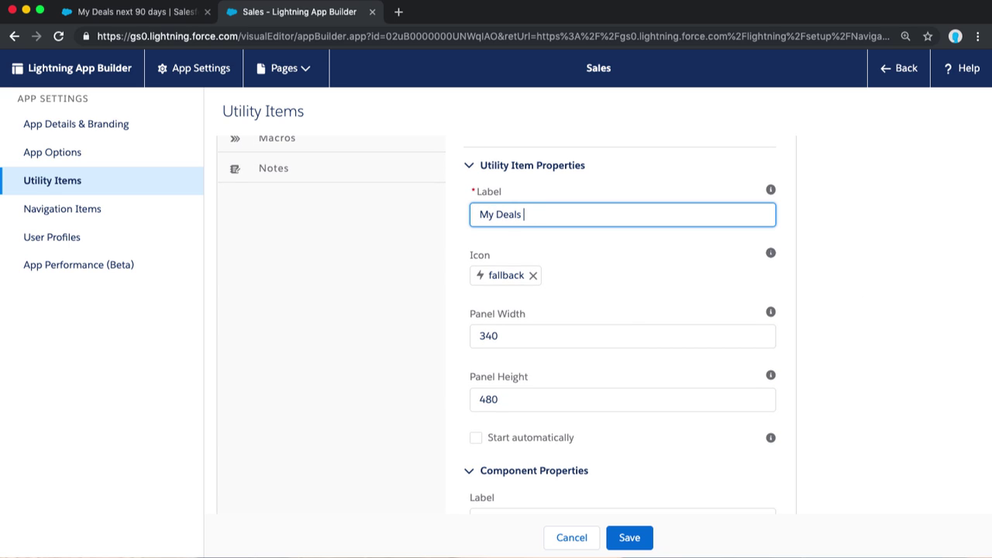
{"action": "type", "text": "next 90 das"}
{"action": "type", "text": "s"}
{"action": "scroll", "coordinate": [585, 258], "scroll_direction": "down", "scroll_amount": 2}
Replace the utility item's fallback icon with the chart icon
{"action": "left_click", "coordinate": [534, 235]}
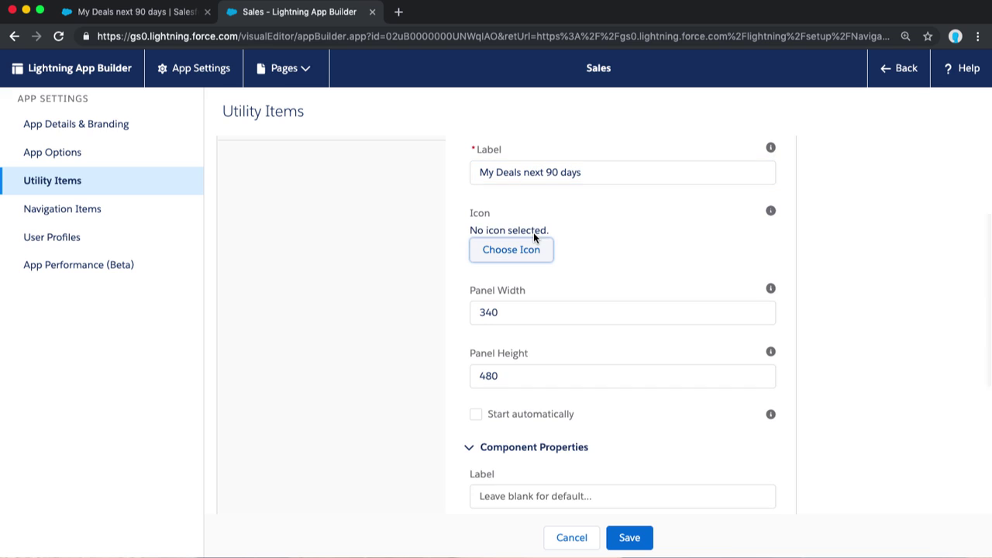
{"action": "left_click", "coordinate": [519, 253]}
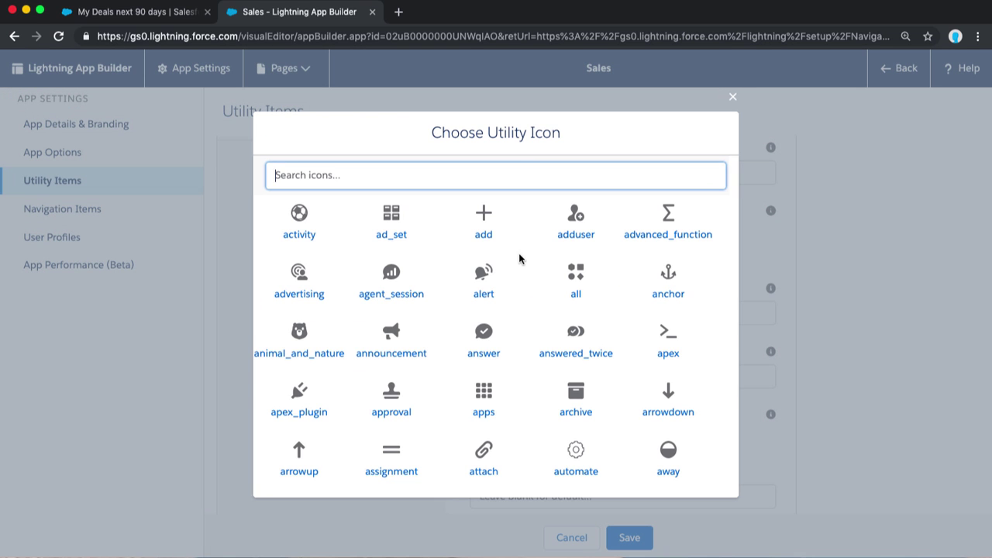
{"action": "type", "text": "chart"}
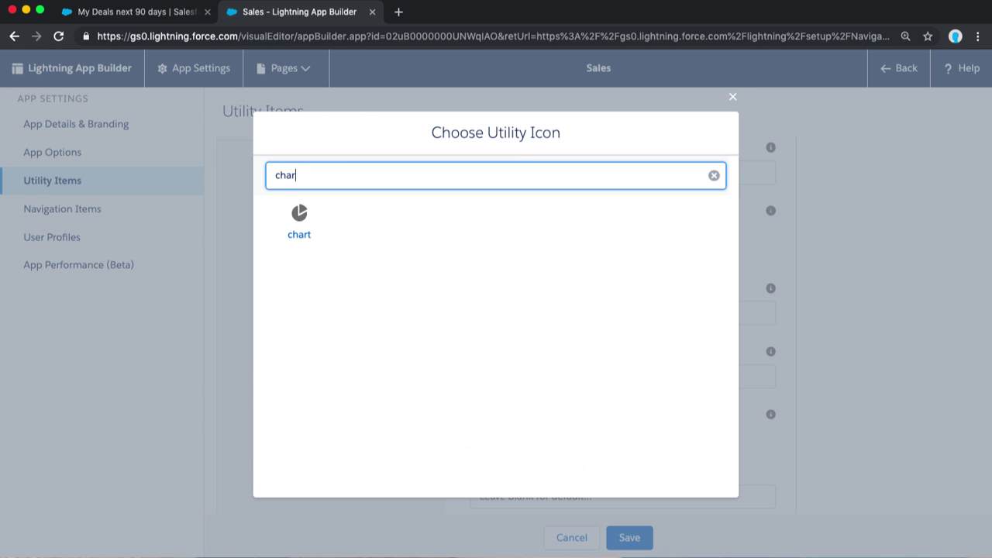
{"action": "left_click", "coordinate": [302, 219]}
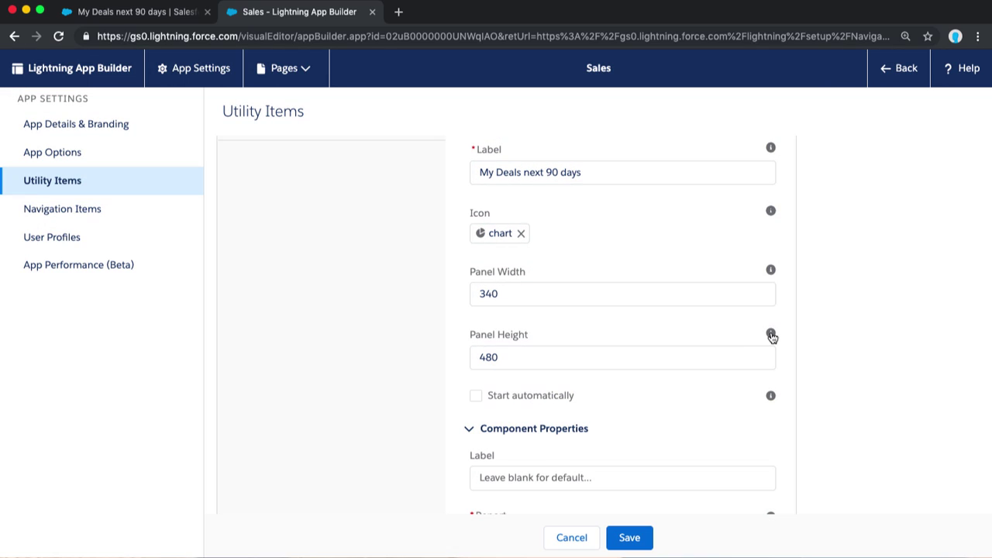
Set the utility item's report to 'My Deals next 90 days' and save
{"action": "scroll", "coordinate": [803, 361], "scroll_direction": "down", "scroll_amount": 1}
{"action": "scroll", "coordinate": [804, 360], "scroll_direction": "down", "scroll_amount": 4}
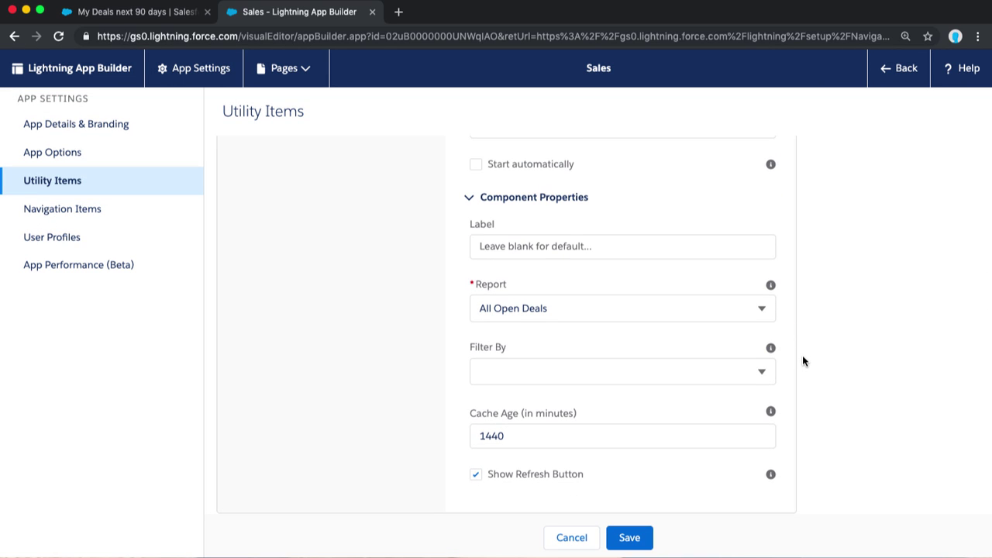
{"action": "scroll", "coordinate": [802, 356], "scroll_direction": "down", "scroll_amount": 1}
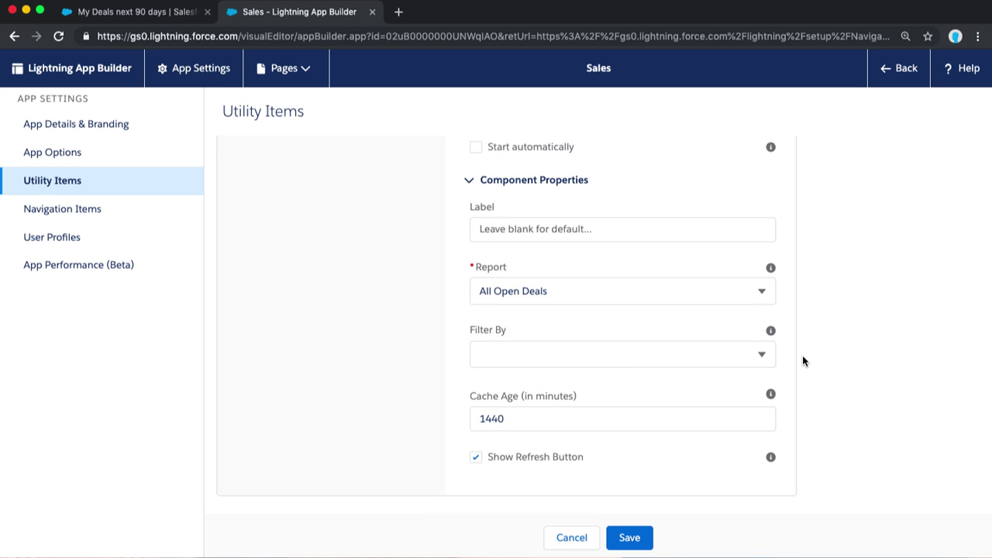
{"action": "scroll", "coordinate": [806, 336], "scroll_direction": "up", "scroll_amount": 2}
{"action": "scroll", "coordinate": [806, 336], "scroll_direction": "down", "scroll_amount": 2}
{"action": "mouse_move", "coordinate": [777, 274]}
{"action": "left_click", "coordinate": [762, 290]}
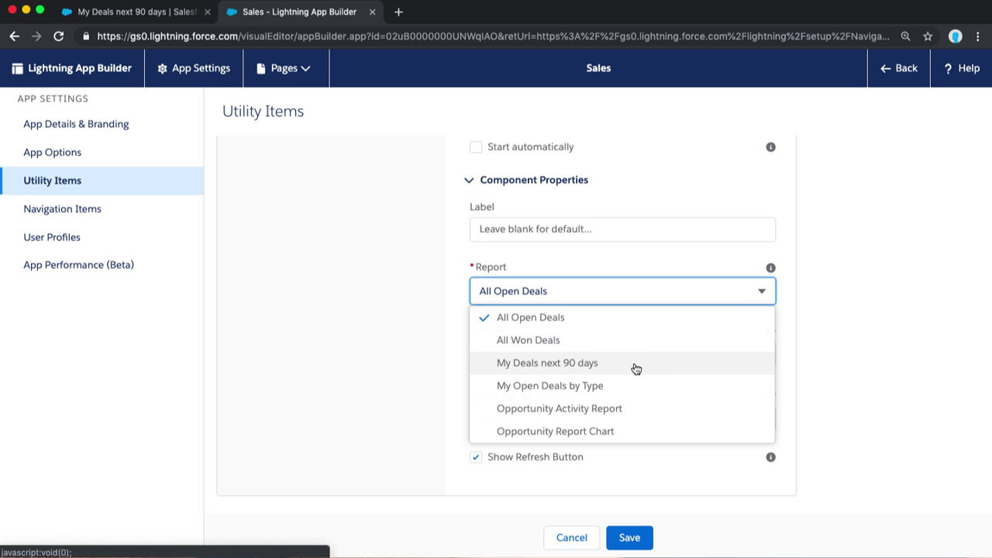
{"action": "left_click", "coordinate": [636, 363]}
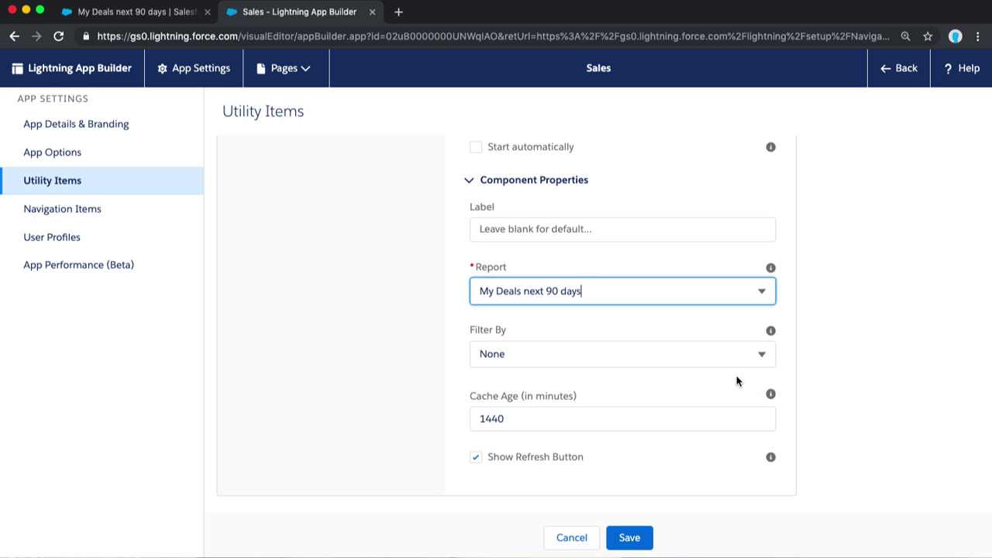
{"action": "mouse_move", "coordinate": [773, 336]}
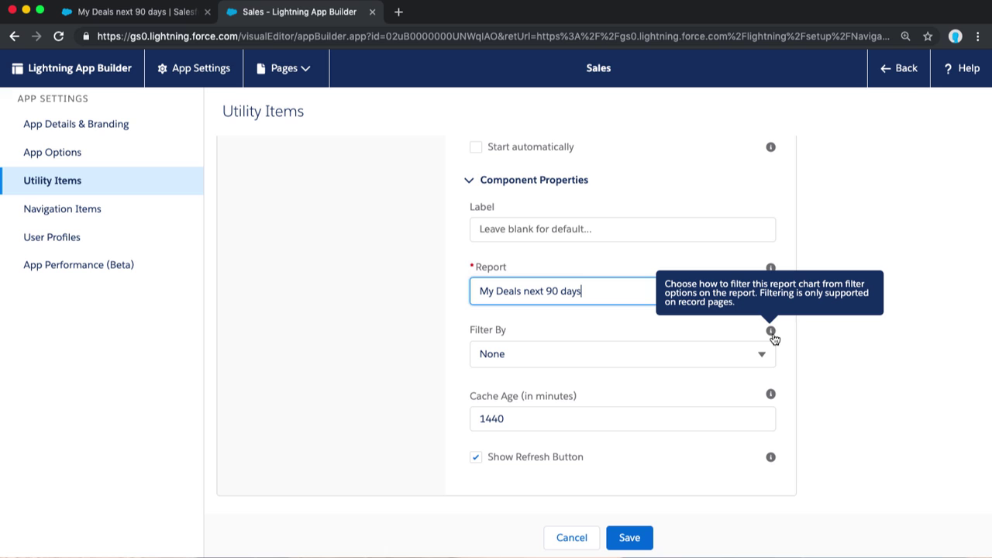
{"action": "left_click", "coordinate": [631, 538]}
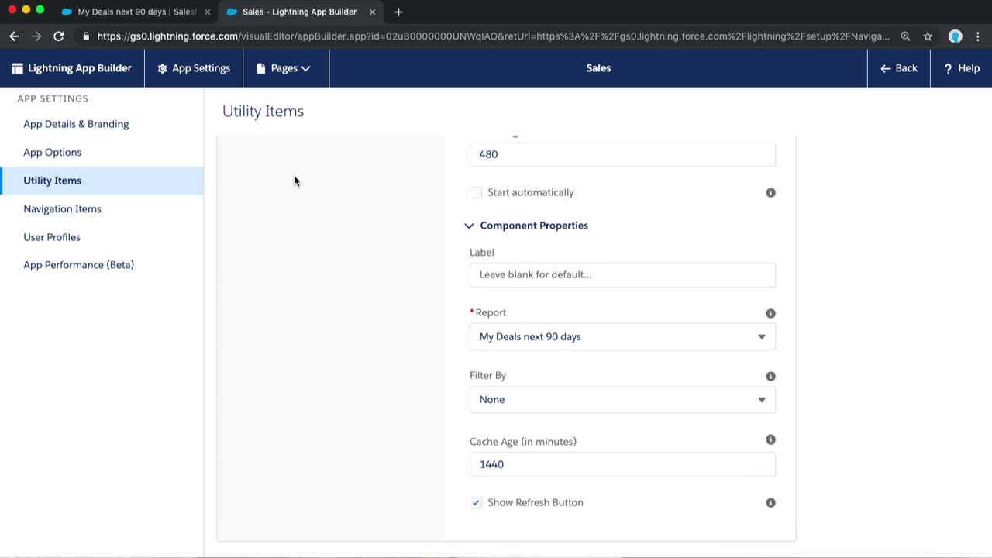
Reload the report tab, go to Opportunities, and open the 'My Deals next 90 days' utility chart
{"action": "left_click", "coordinate": [150, 14]}
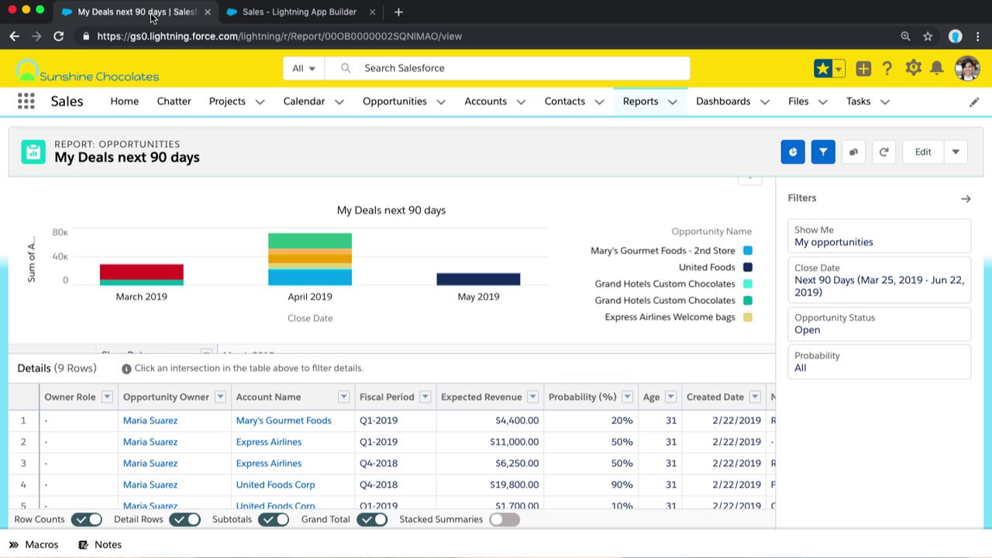
{"action": "key", "text": "super+r"}
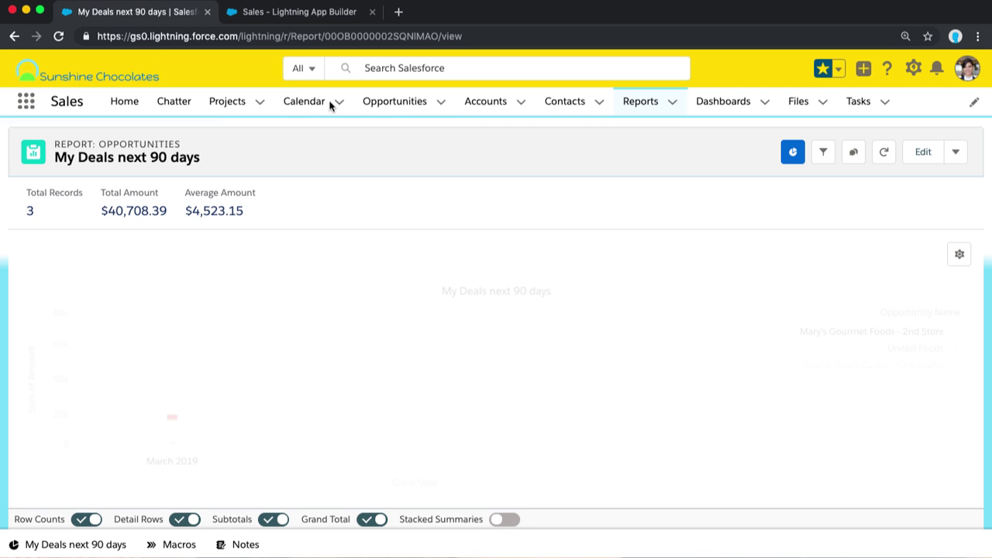
{"action": "left_click", "coordinate": [393, 104]}
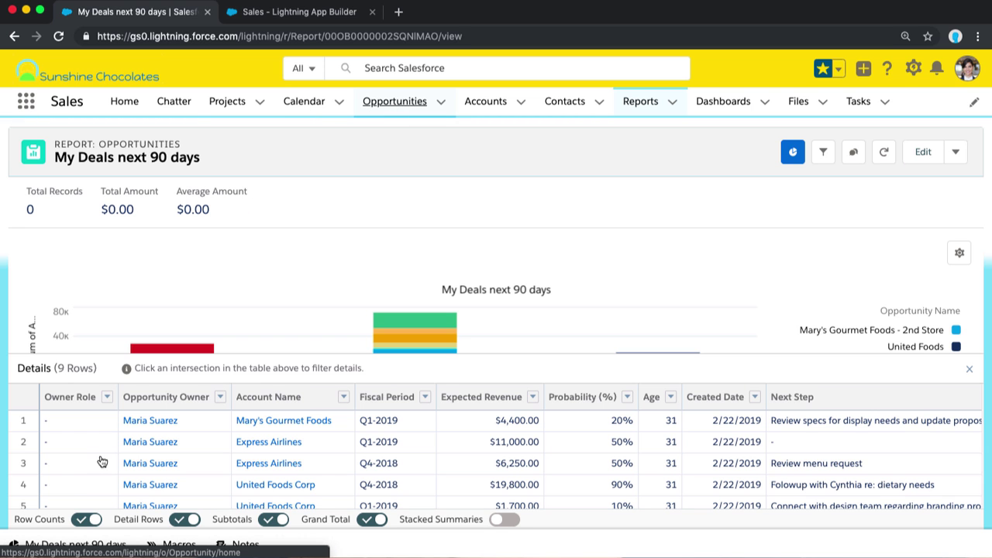
{"action": "left_click", "coordinate": [45, 546]}
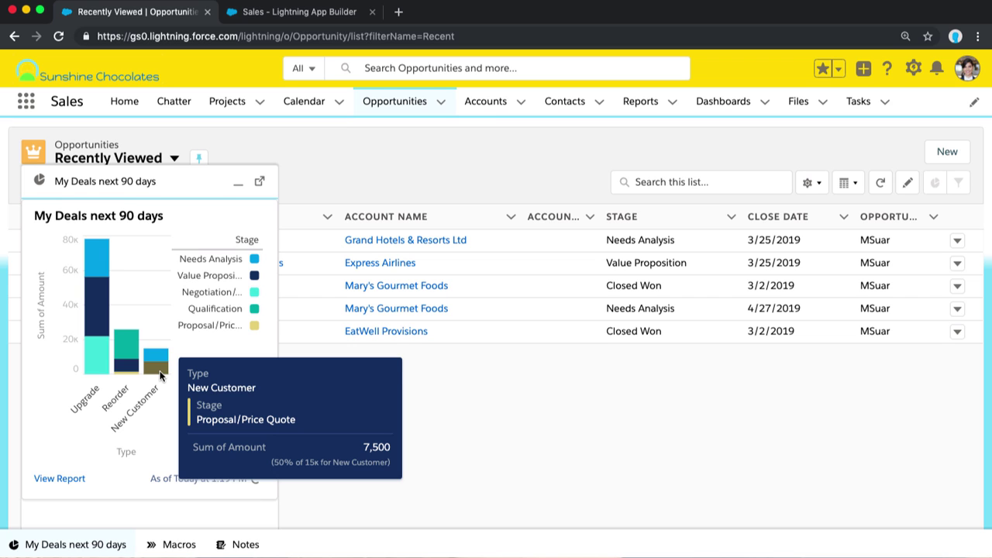
{"action": "mouse_move", "coordinate": [158, 357]}
{"action": "mouse_move", "coordinate": [113, 365]}
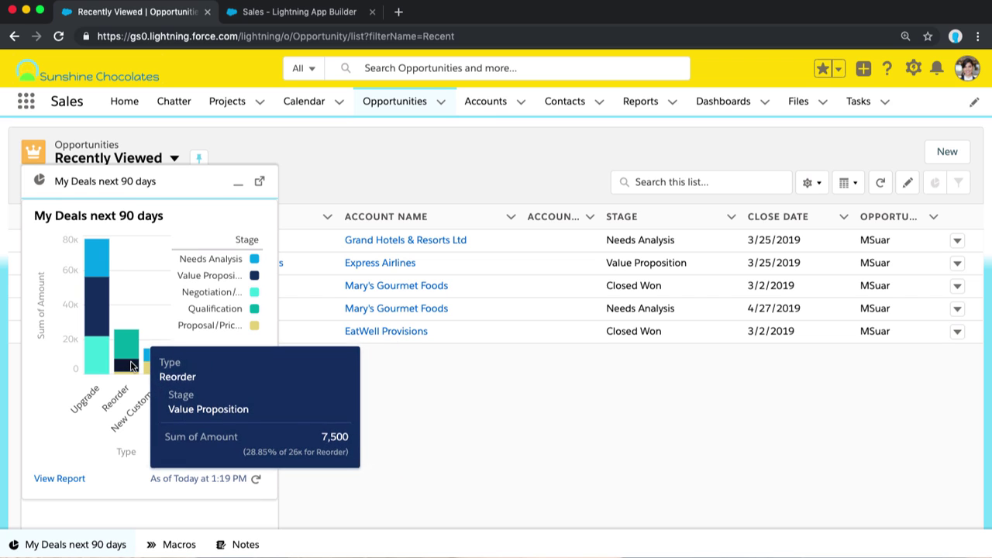
Use View Report in the utility chart panel to open the full report
{"action": "left_click", "coordinate": [67, 481]}
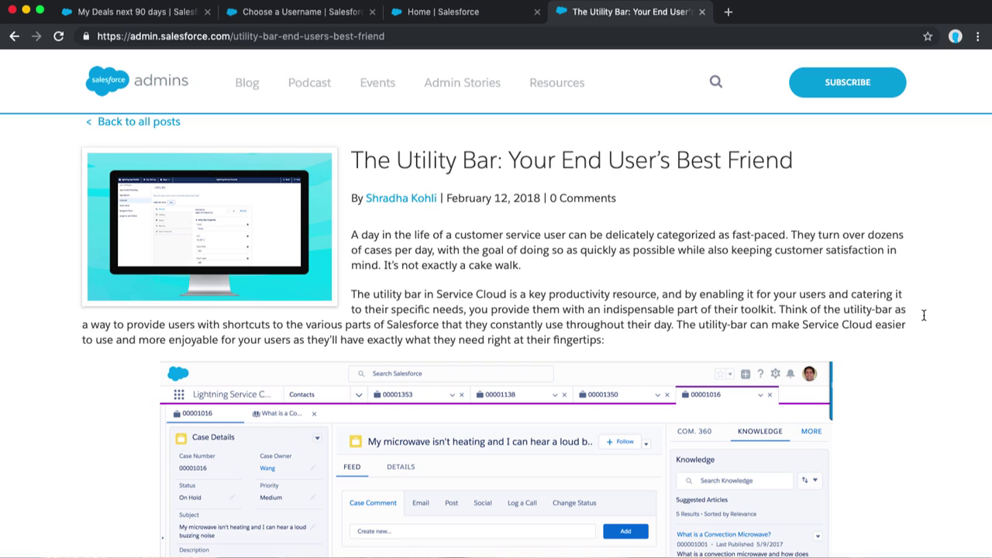
{"action": "scroll", "coordinate": [925, 315], "scroll_direction": "down", "scroll_amount": 1}
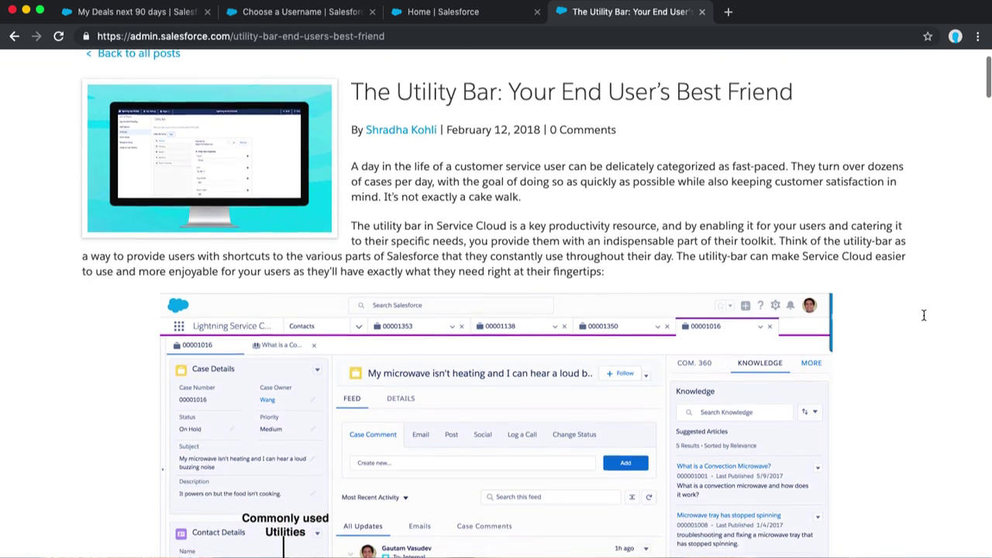
{"action": "scroll", "coordinate": [924, 315], "scroll_direction": "down", "scroll_amount": 5}
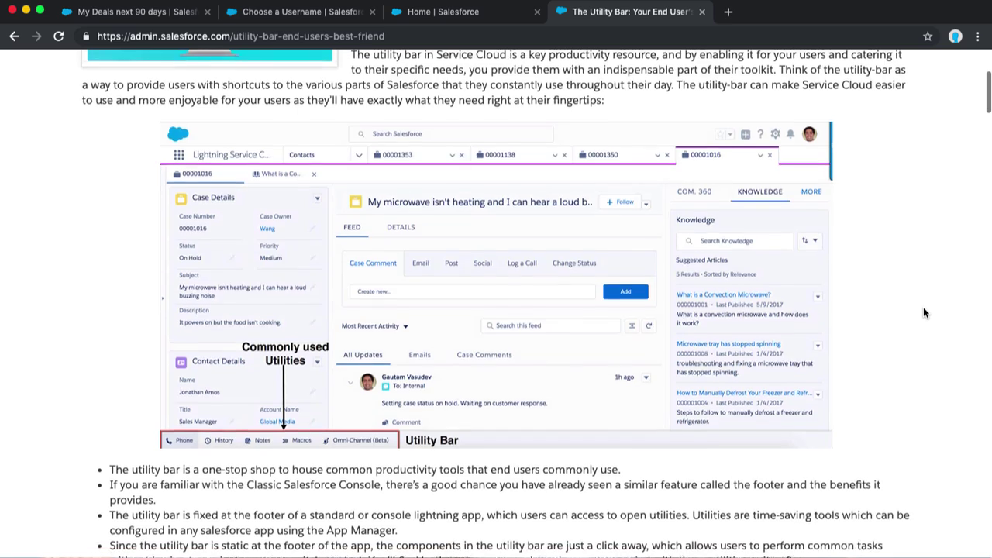
{"action": "scroll", "coordinate": [923, 312], "scroll_direction": "down", "scroll_amount": 2}
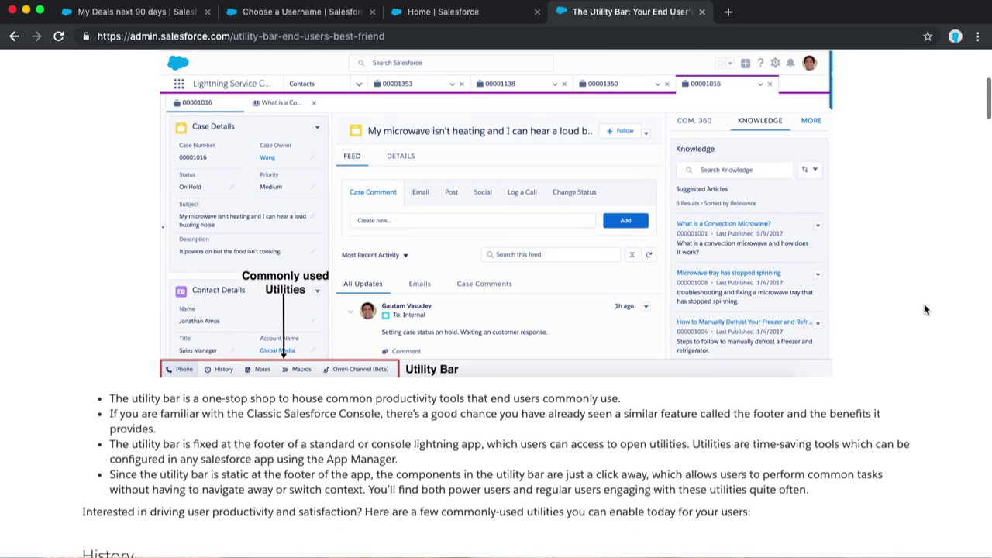
{"action": "scroll", "coordinate": [925, 310], "scroll_direction": "up", "scroll_amount": 9}
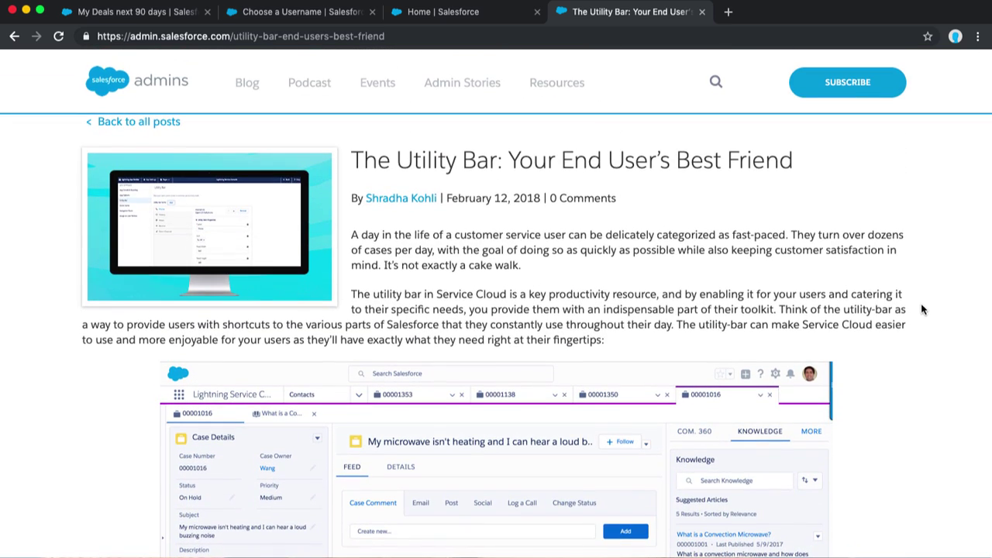